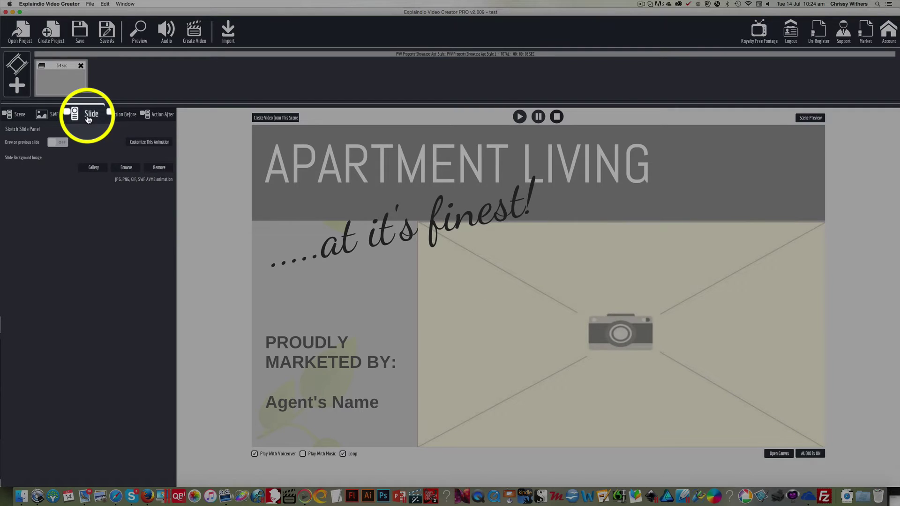
Open Customize This Animation, look through its Text, Image, Video and Animation tabs, and leave Animation 1 off
left_click(141, 143)
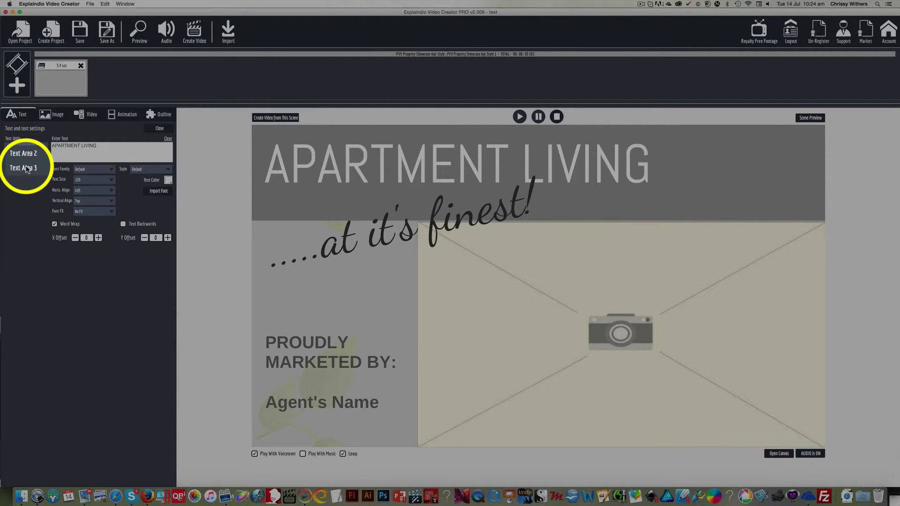
left_click(52, 113)
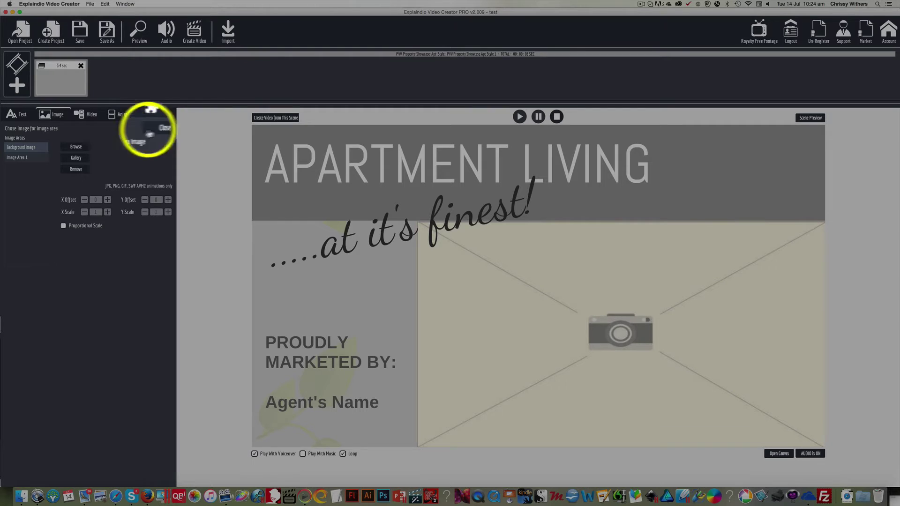
left_click(89, 117)
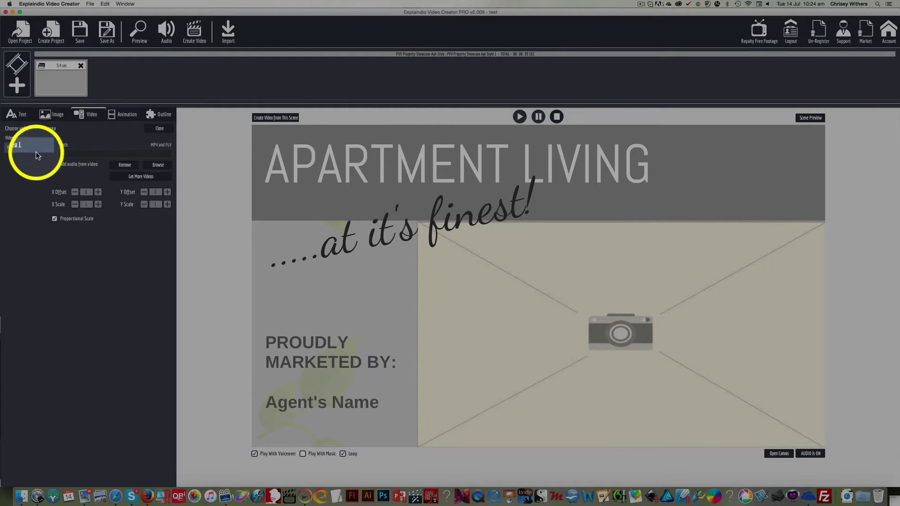
left_click(127, 116)
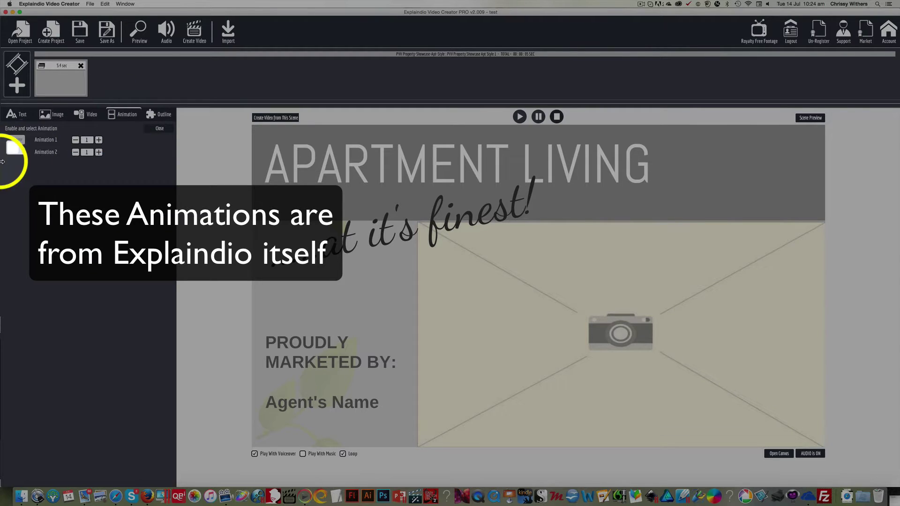
left_click(15, 140)
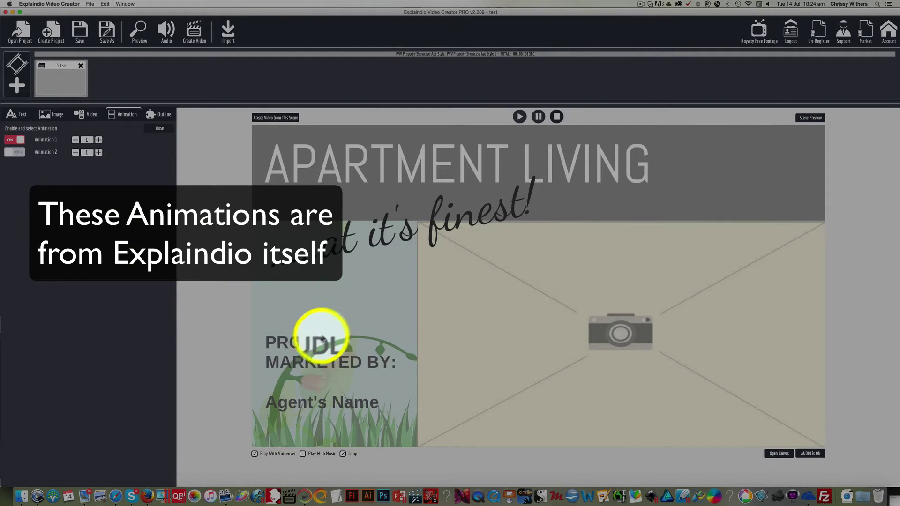
left_click(23, 141)
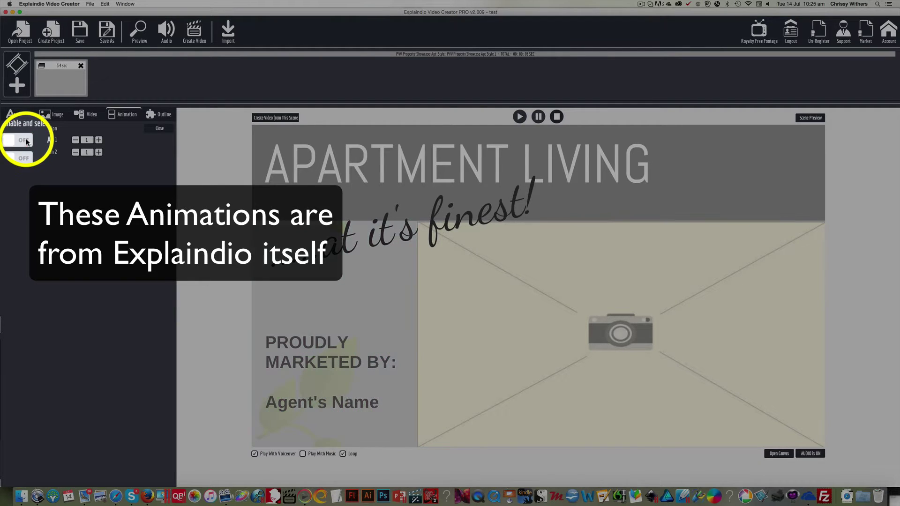
left_click(154, 115)
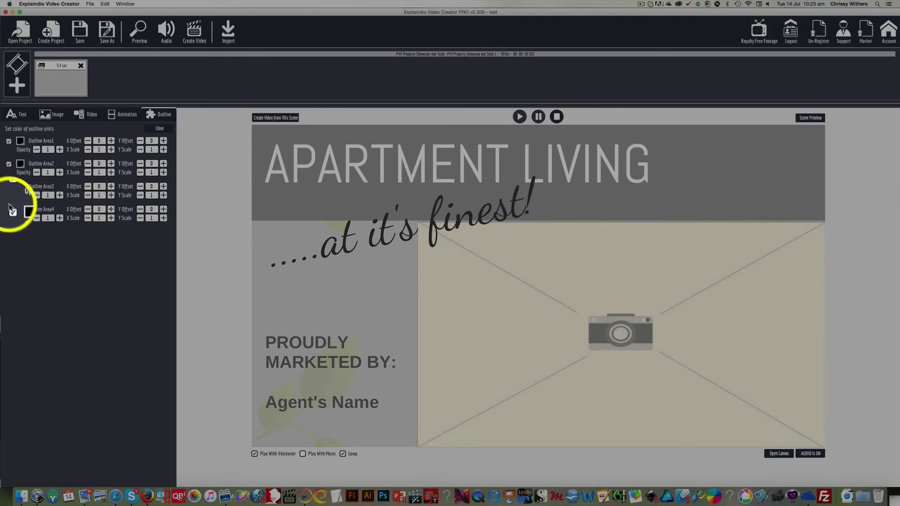
Uncheck Outline Area 4 to remove the camera photo placeholder
left_click(12, 212)
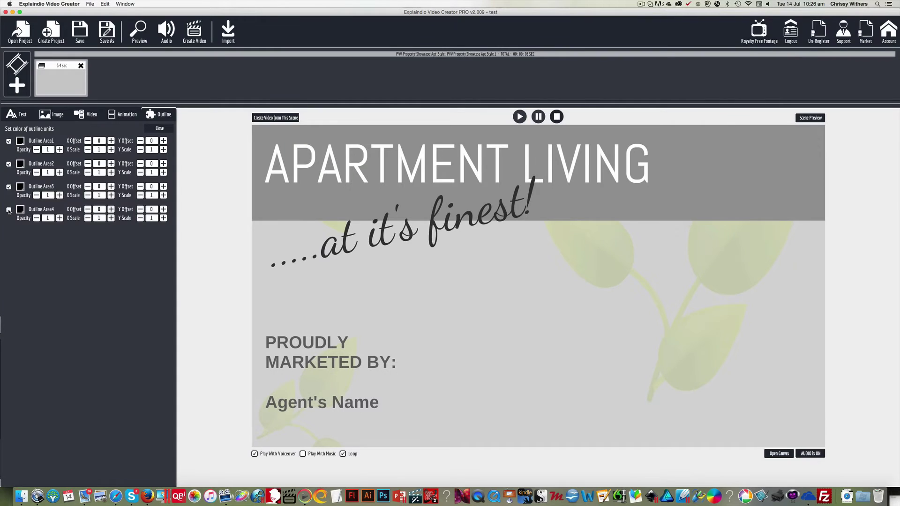
Load the apartment-building photo into Image Area 1 through Browse
left_click(54, 116)
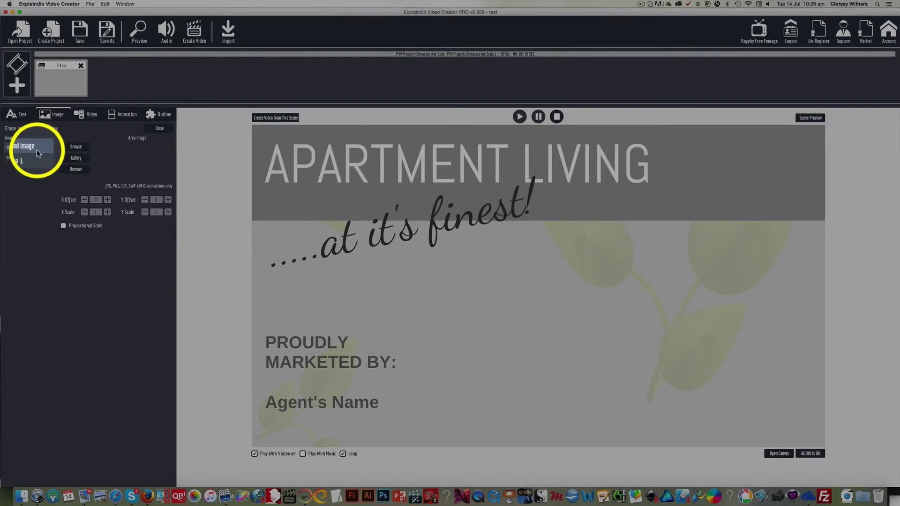
left_click(26, 159)
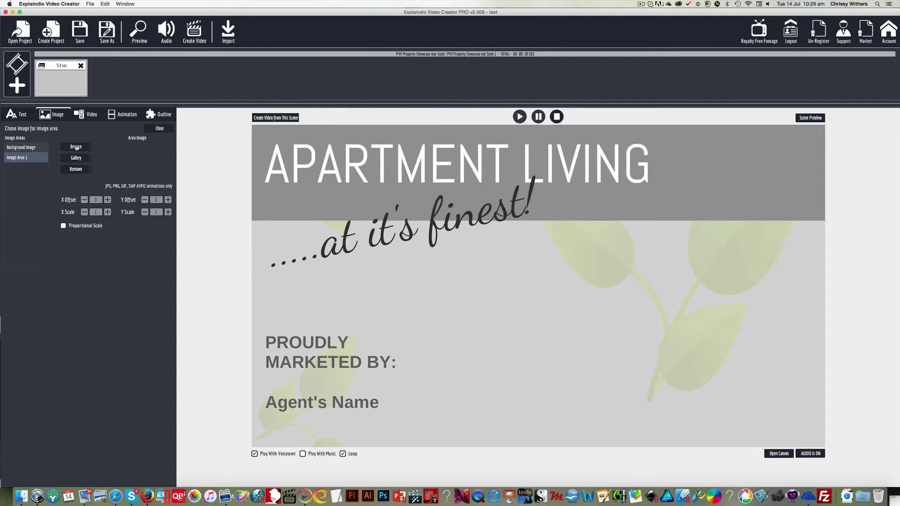
left_click(76, 147)
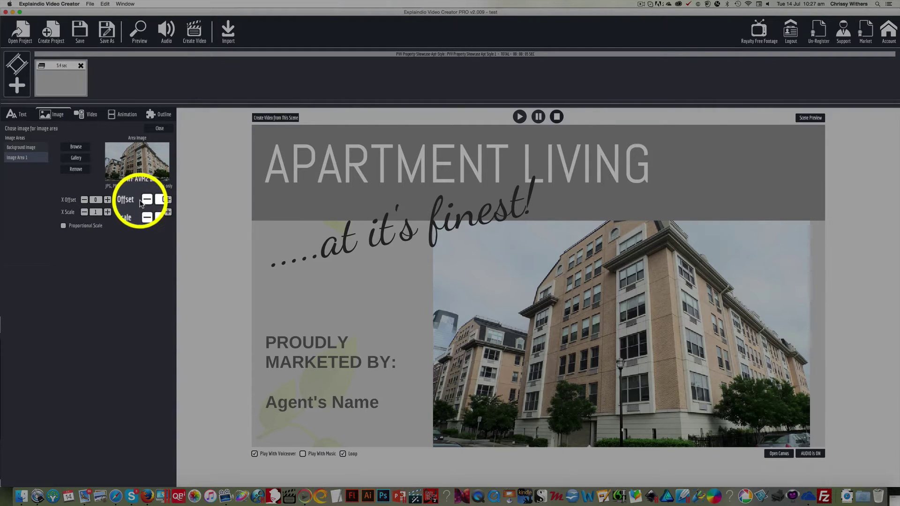
Try lowering the building photo, then return its Y offset to 0
left_click(168, 201)
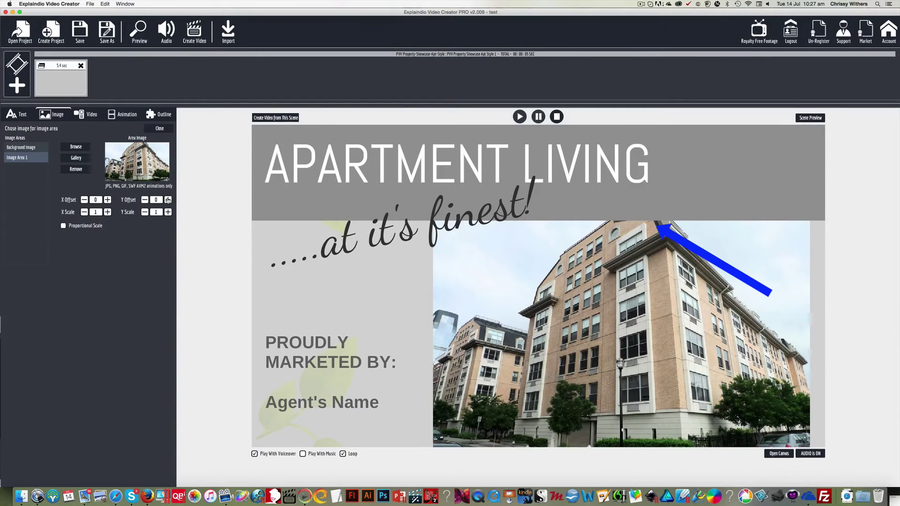
left_click(169, 200)
left_click(167, 200)
left_click(167, 200)
left_click(169, 200)
left_click(169, 200)
left_click(168, 200)
left_click(168, 200)
left_click(168, 200)
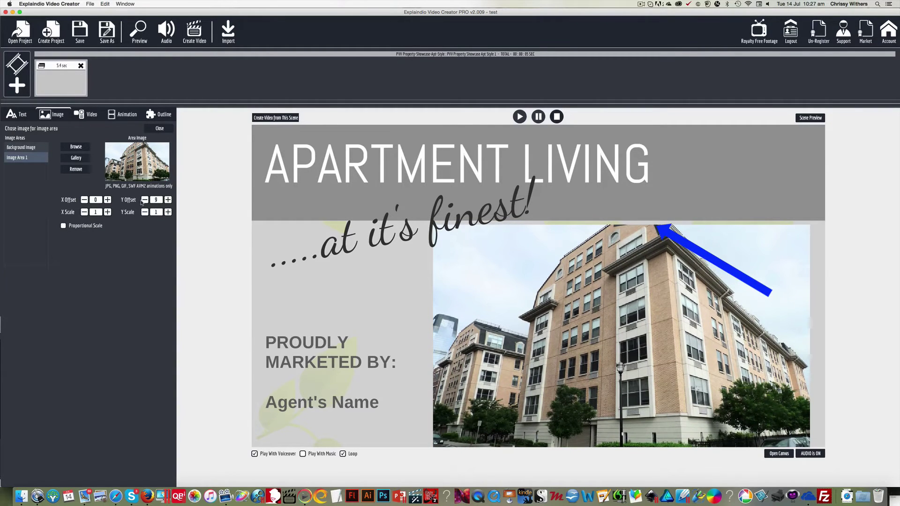
left_click(144, 200)
left_click(144, 200)
left_click(144, 200)
left_click(145, 199)
left_click(144, 200)
left_click(145, 200)
left_click(144, 200)
left_click(144, 200)
Raise Image Area 1's X offset to 34 so the photo meets the right edge
left_click(108, 200)
left_click(108, 199)
left_click(108, 200)
left_click(108, 200)
left_click(108, 200)
left_click(108, 200)
left_click(108, 200)
left_click(107, 199)
left_click(108, 200)
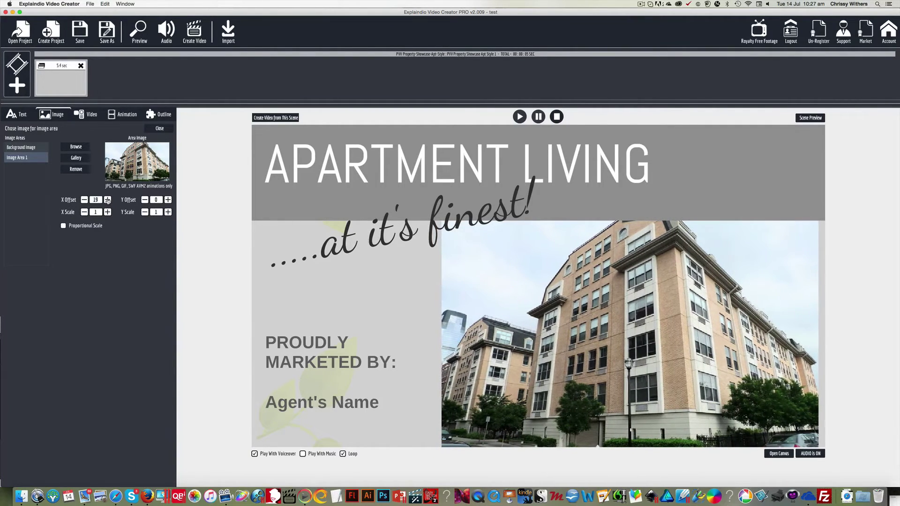
left_click(108, 199)
left_click(108, 200)
left_click(108, 200)
left_click(108, 199)
left_click(108, 200)
left_click(108, 199)
left_click(107, 200)
left_click(108, 200)
left_click(107, 201)
left_click(107, 200)
left_click(107, 200)
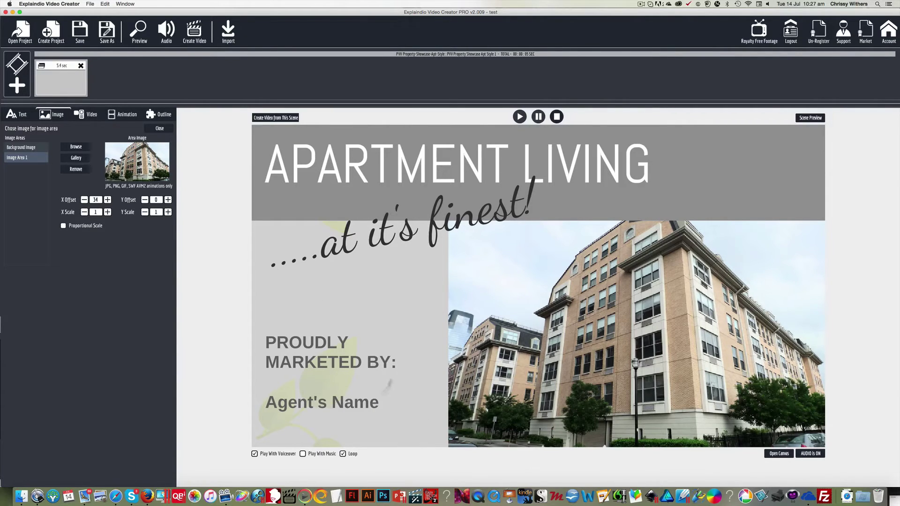
left_click(392, 385)
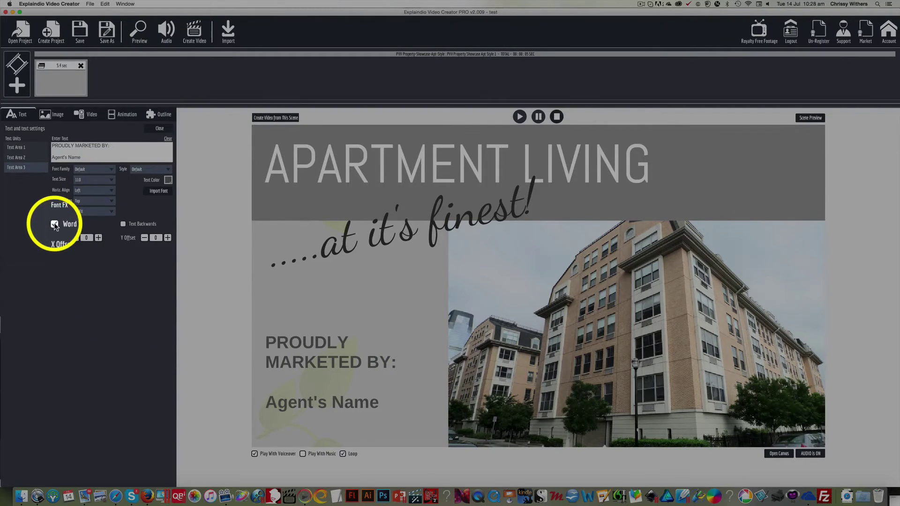
Try unwrapping and repositioning the marketing text, then restore wrapping
left_click(54, 225)
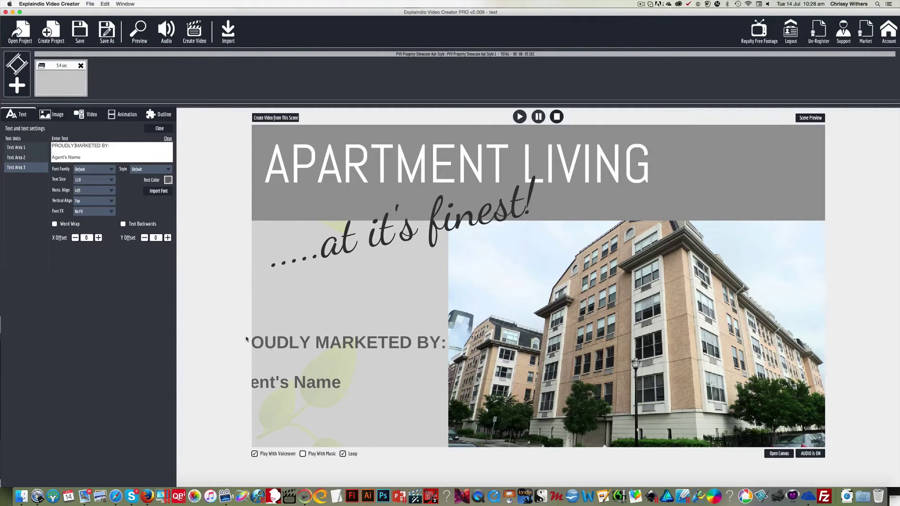
left_click(167, 238)
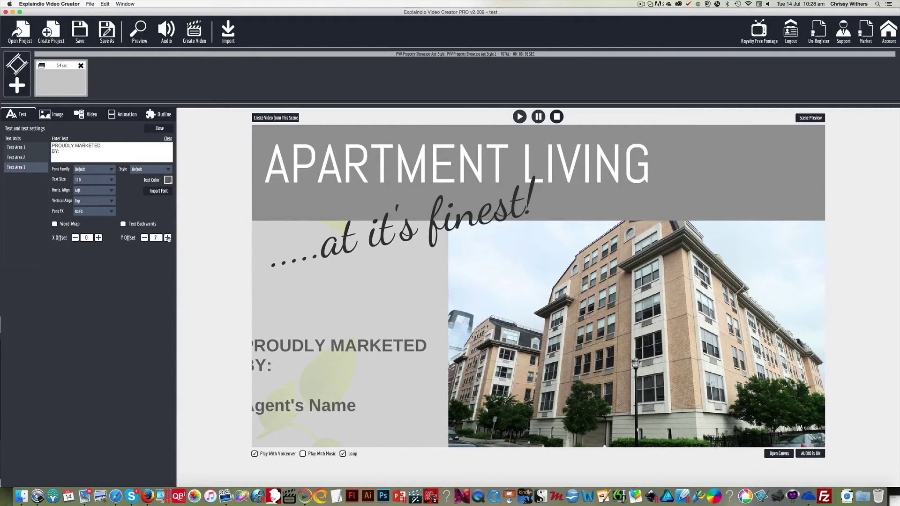
left_click(99, 238)
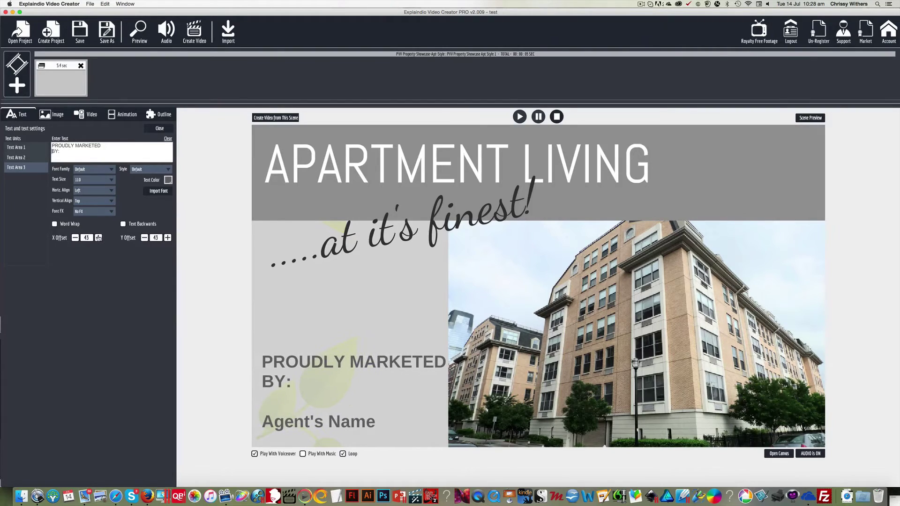
left_click(75, 238)
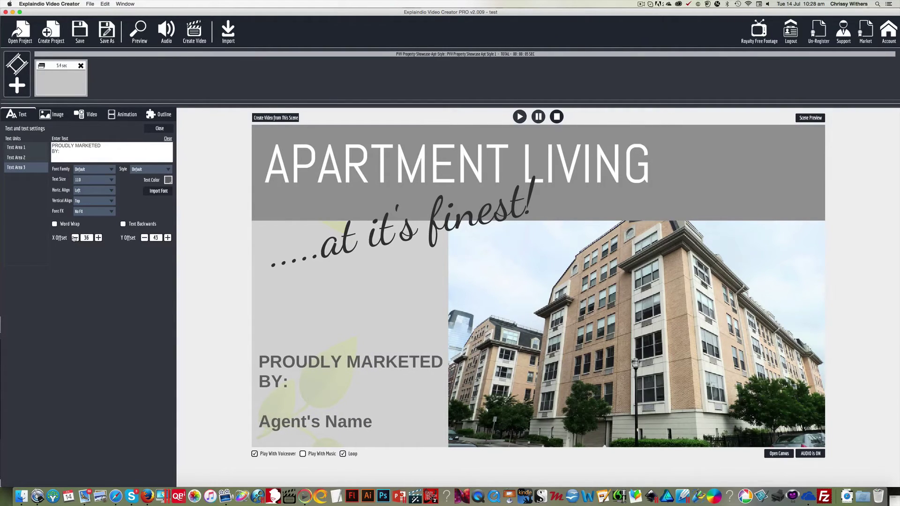
left_click(75, 238)
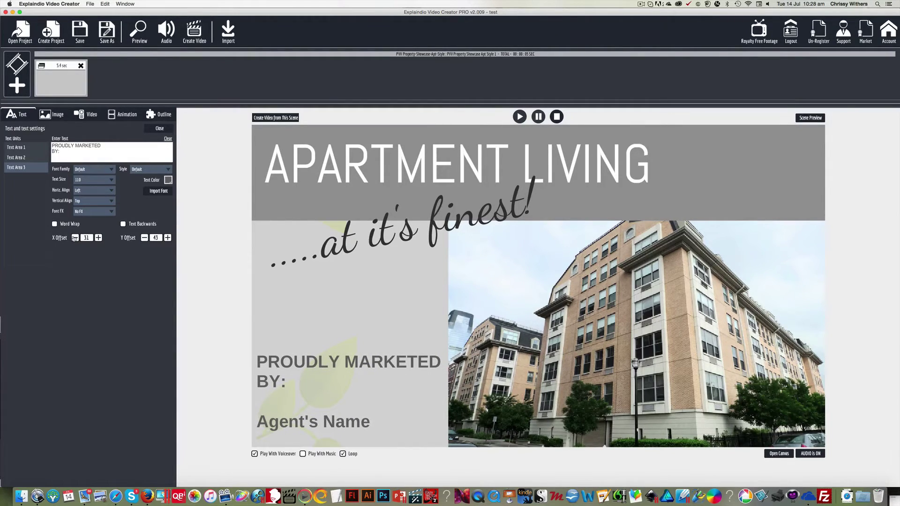
left_click(54, 224)
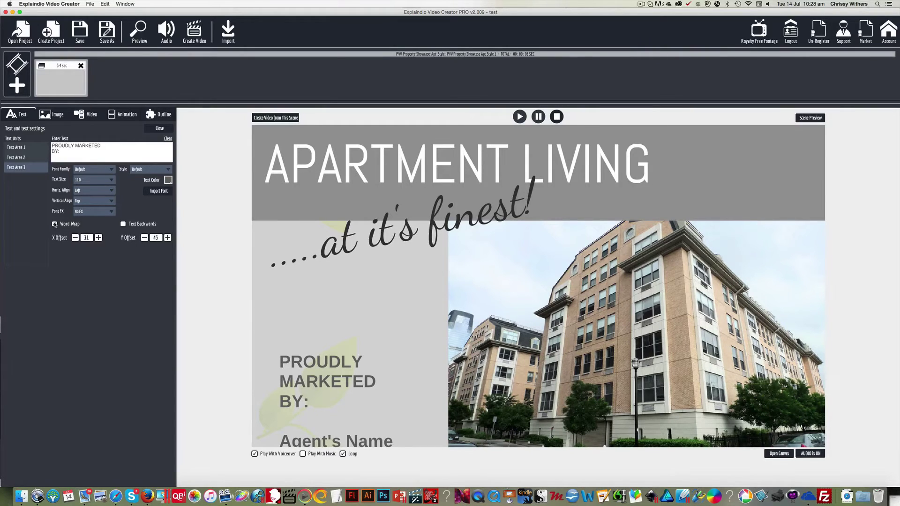
Set Text Area 3's Y offset to about -66, raising PROUDLY MARKETED BY on the panel
left_click(144, 239)
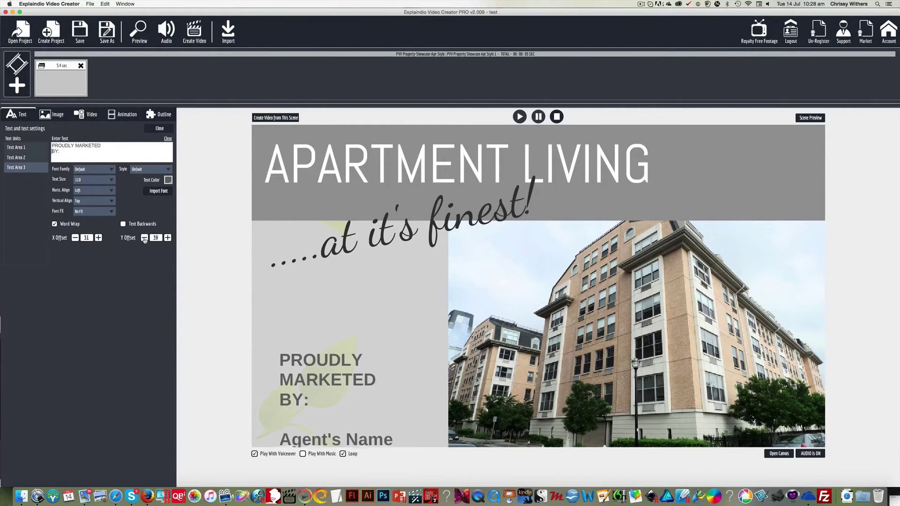
left_click_drag(145, 240, 144, 240)
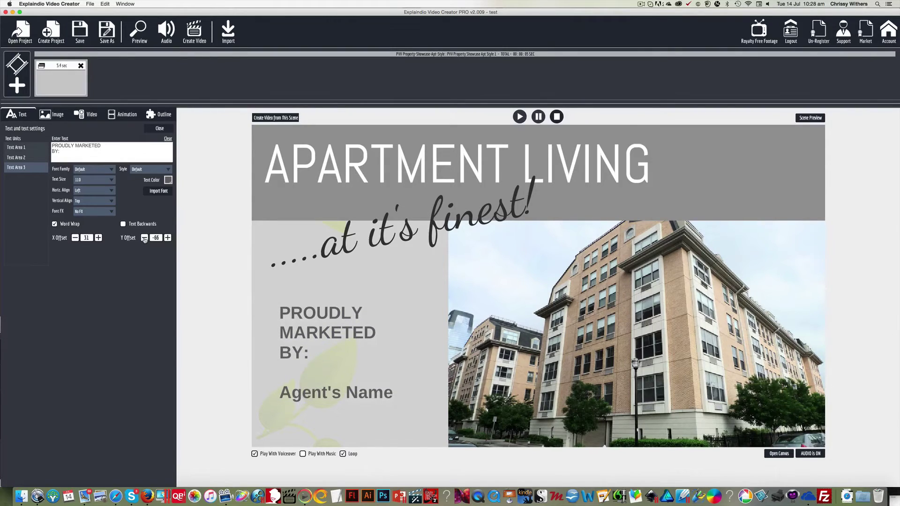
left_click(166, 115)
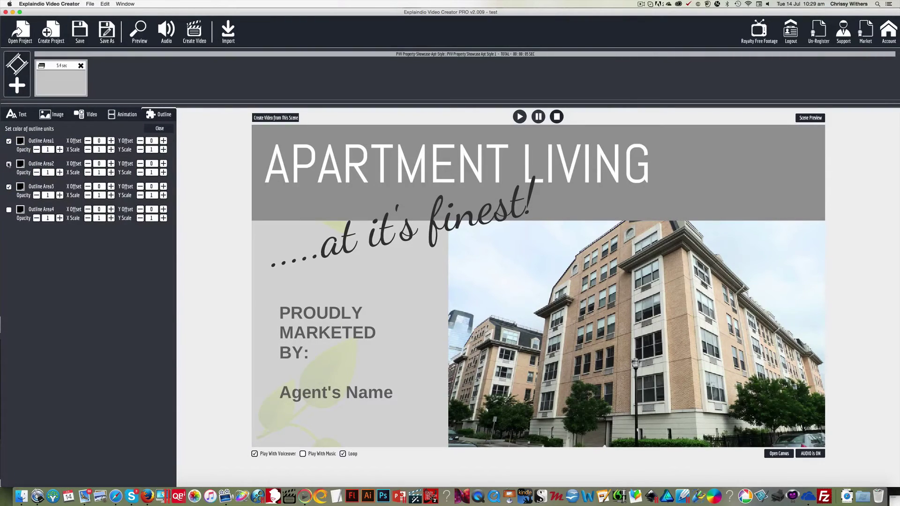
Identify the top banner as Outline Area 3 and colour it light blue
left_click(9, 165)
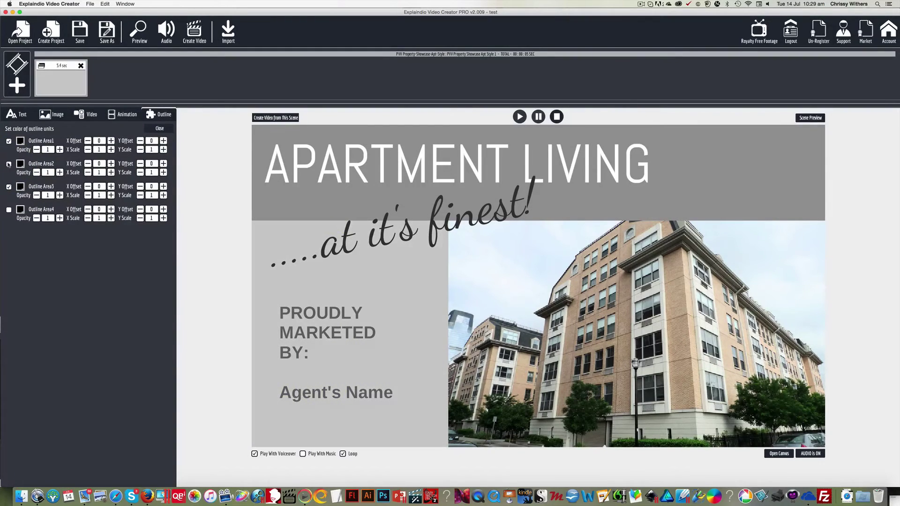
left_click(9, 164)
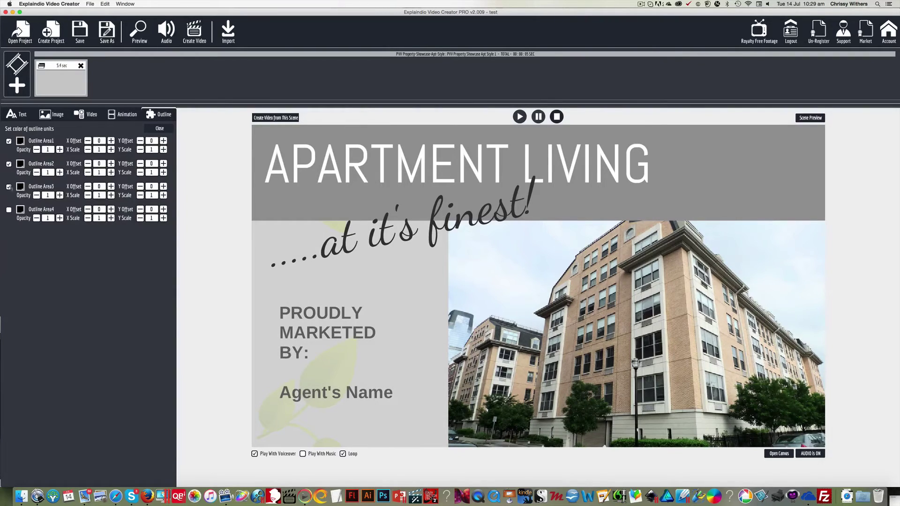
left_click(8, 187)
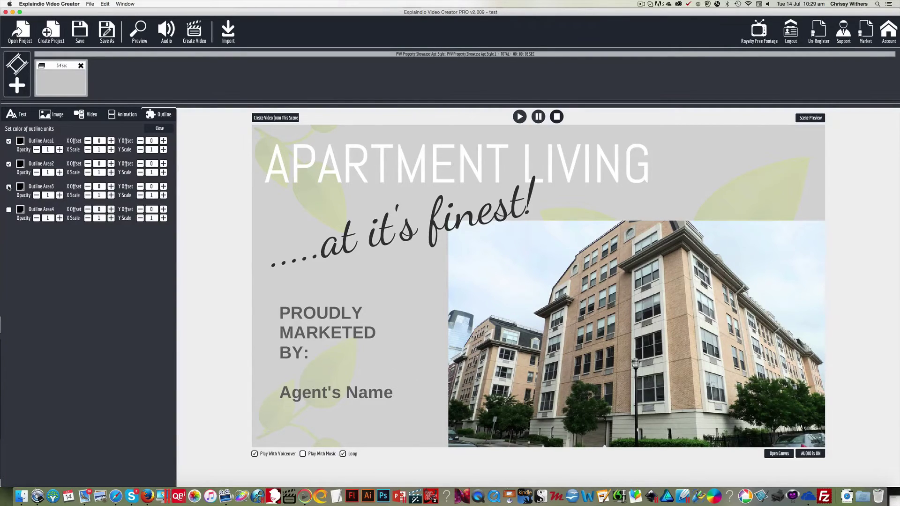
left_click(9, 187)
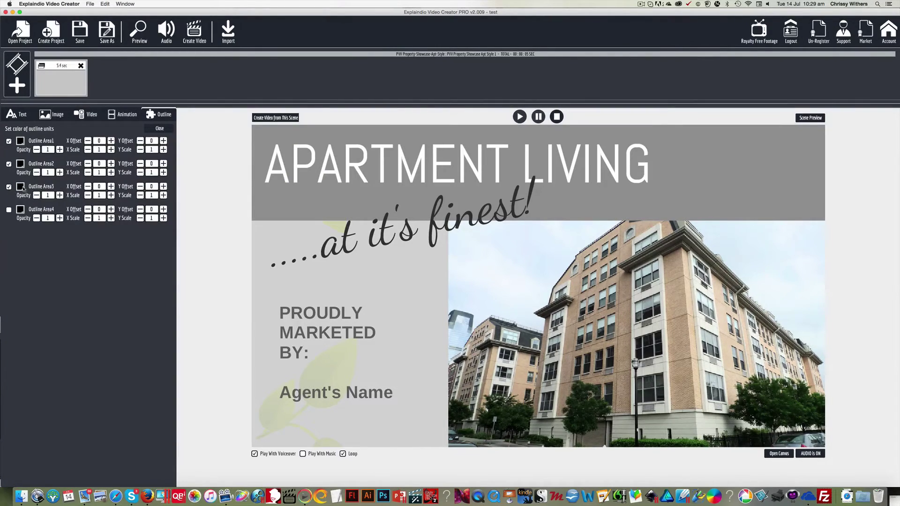
left_click(21, 186)
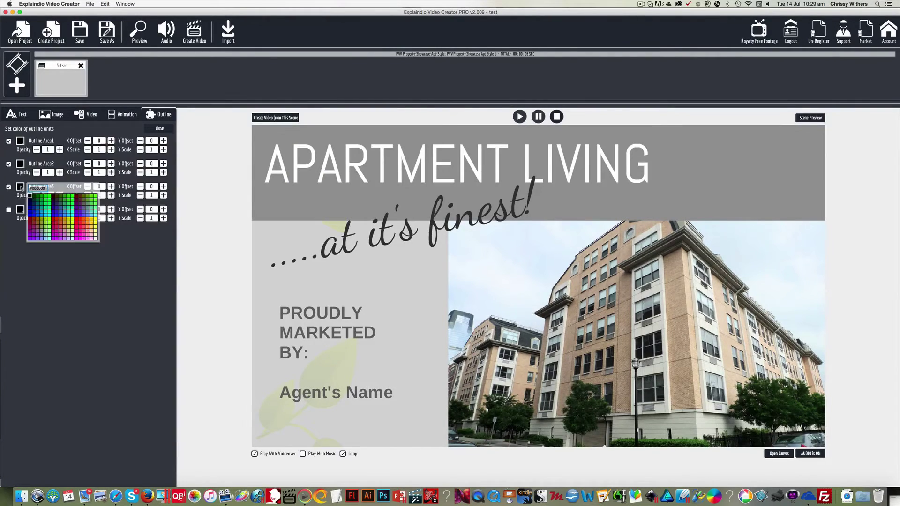
left_click(92, 216)
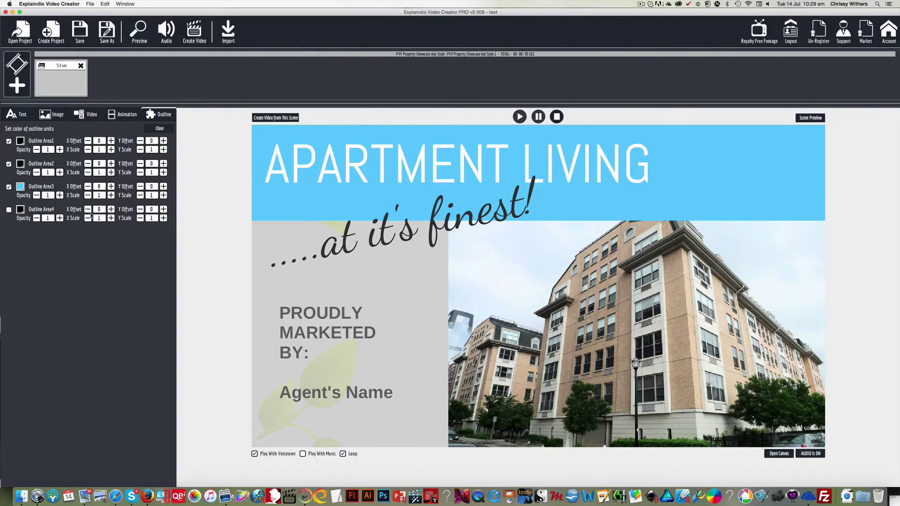
left_click(21, 186)
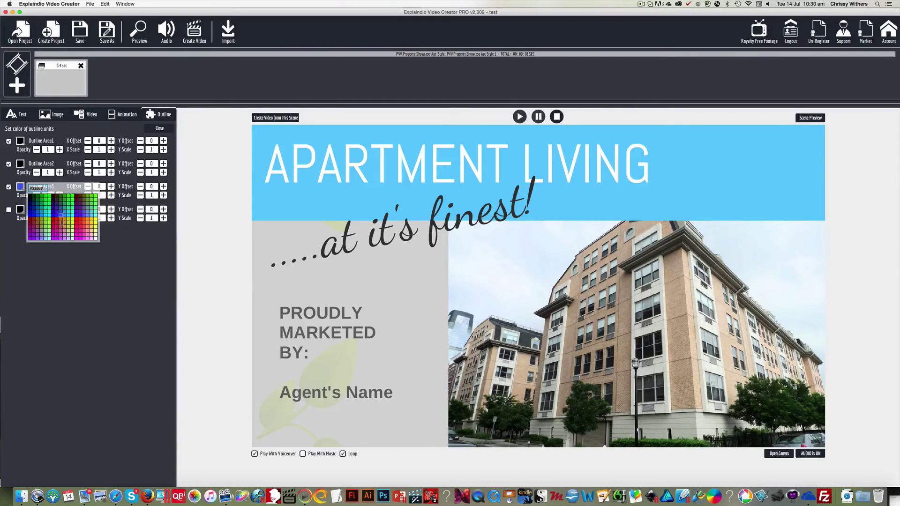
In Text Area 1, change the title from APARTMENT LIVING to CONDO LIVING
left_click(19, 114)
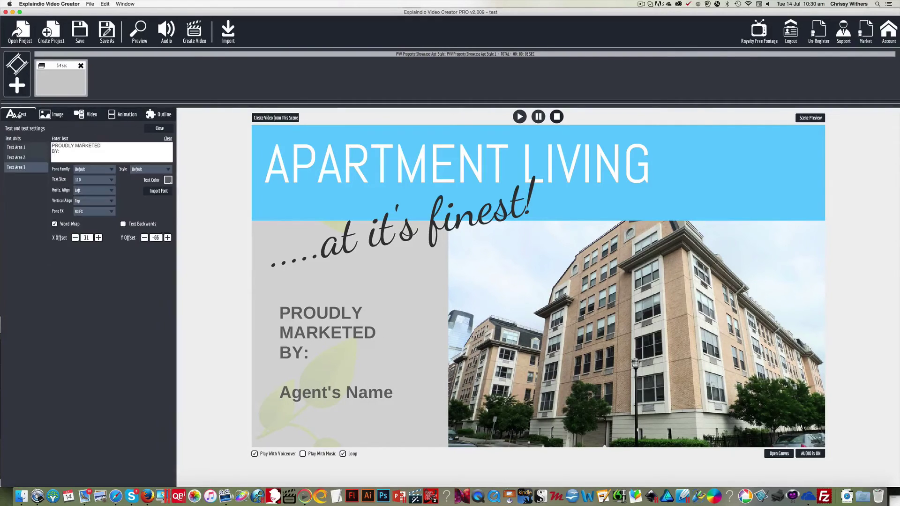
left_click(16, 147)
double_click(75, 146)
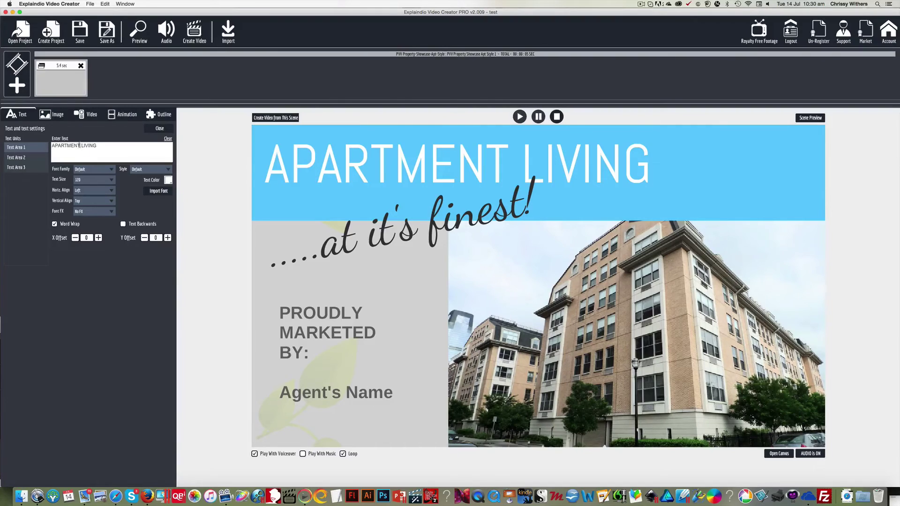
type("CONDO")
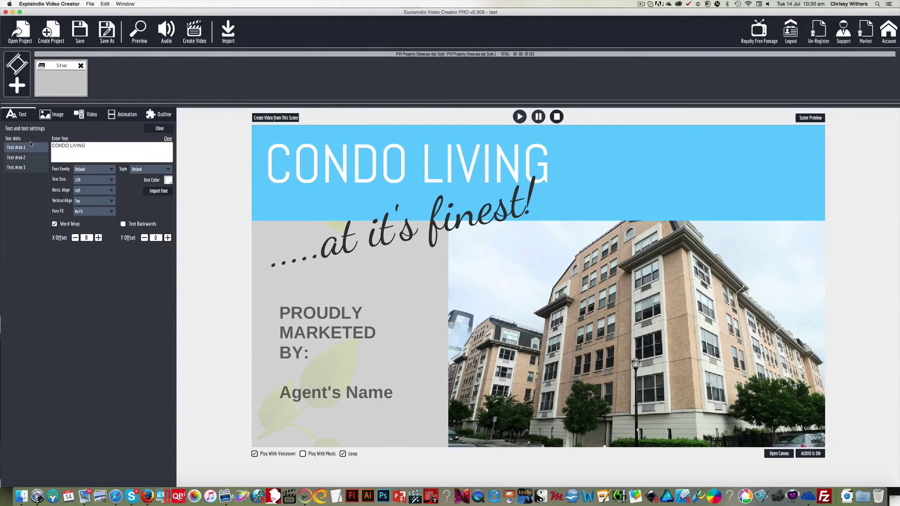
Set the title font to Alfa Slab One in red, then select 'finest!' in the tagline
left_click(98, 170)
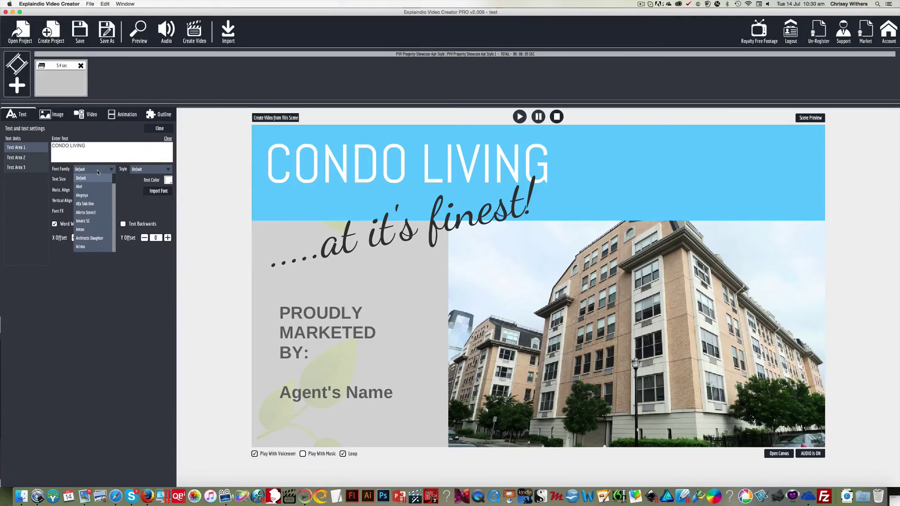
left_click(89, 205)
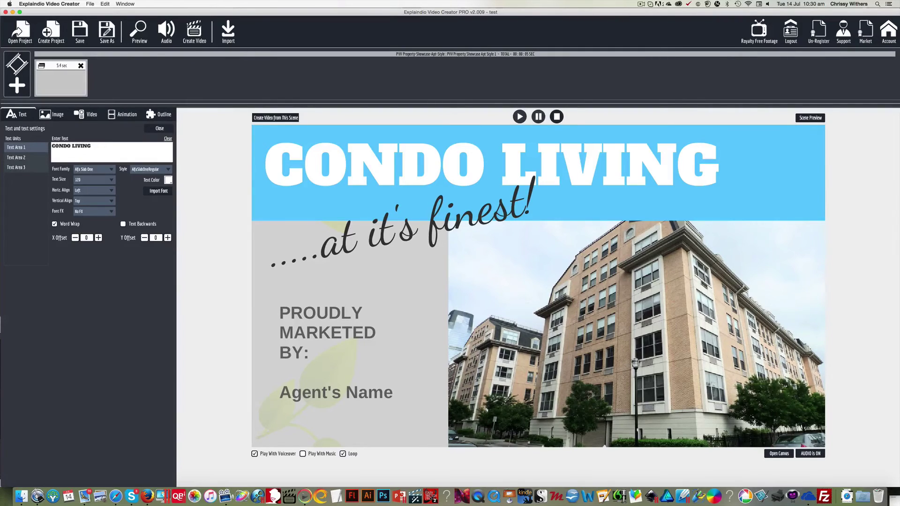
left_click(168, 181)
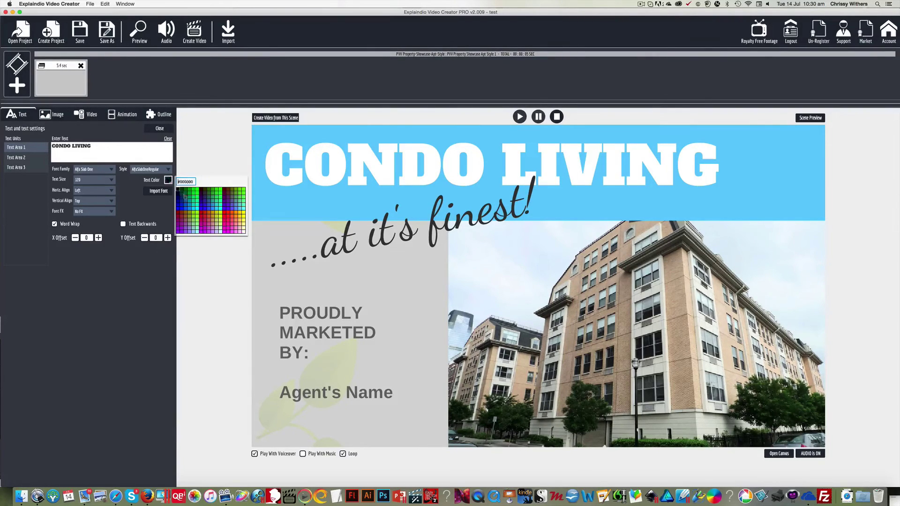
left_click(201, 213)
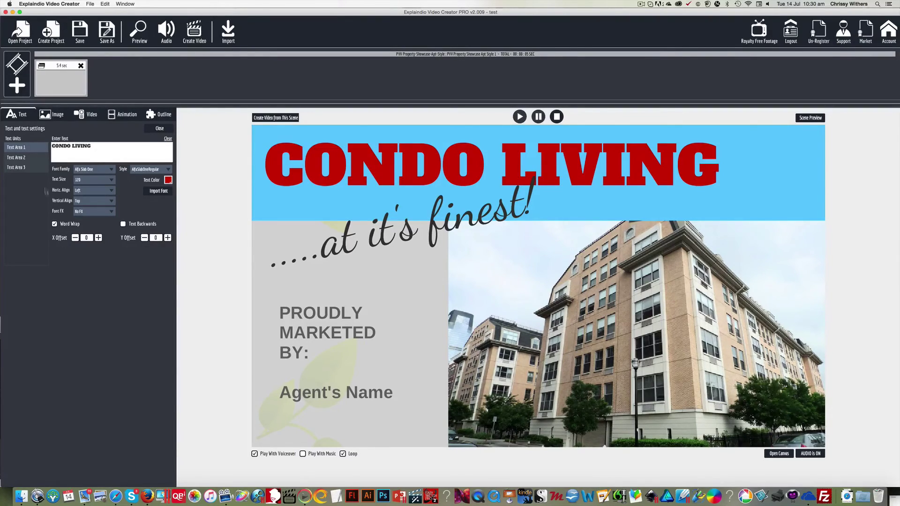
left_click(23, 159)
left_click_drag(69, 146, 102, 143)
Make the tagline read '....at it's very best' at X offset 32, Y offset 56
type("very best")
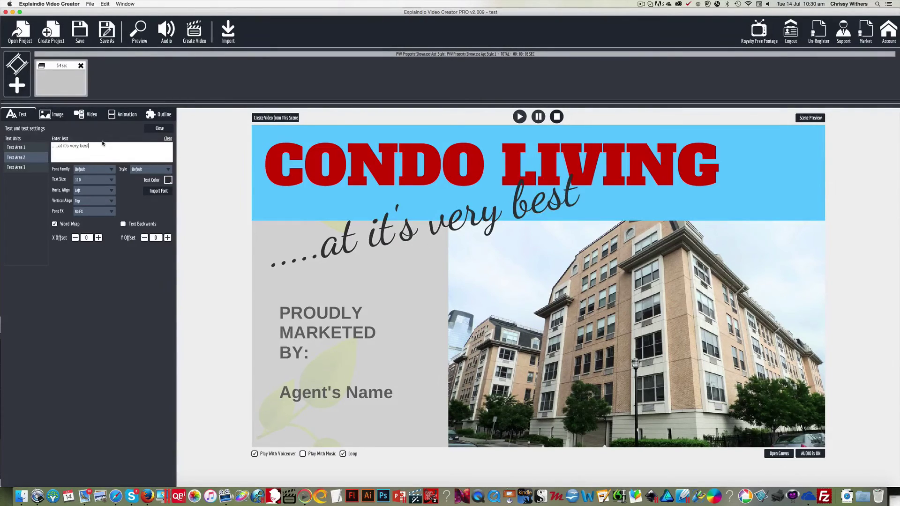
left_click(75, 238)
left_click(76, 238)
left_click(76, 238)
left_click(145, 238)
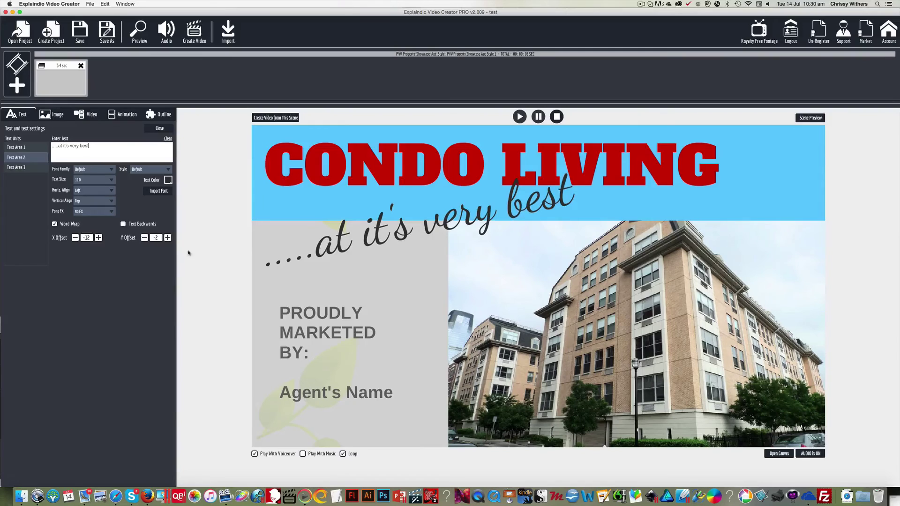
left_click(167, 238)
left_click(167, 237)
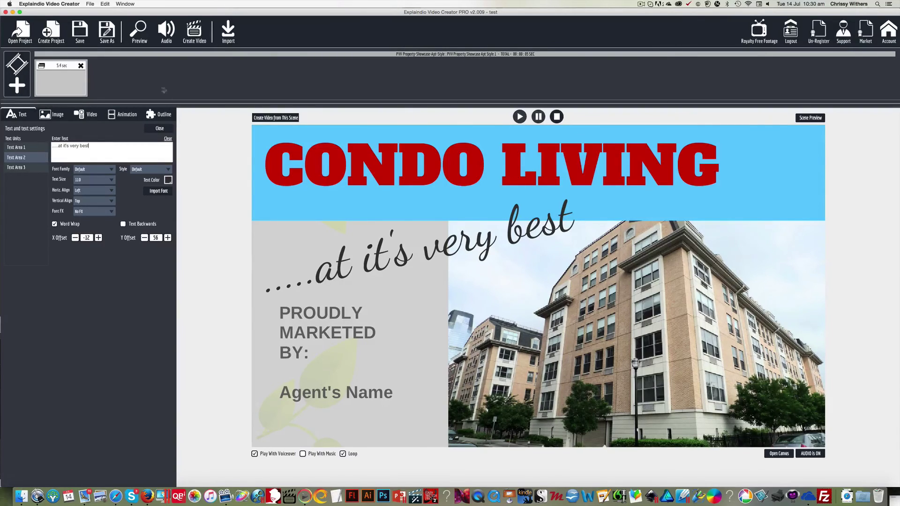
left_click(54, 119)
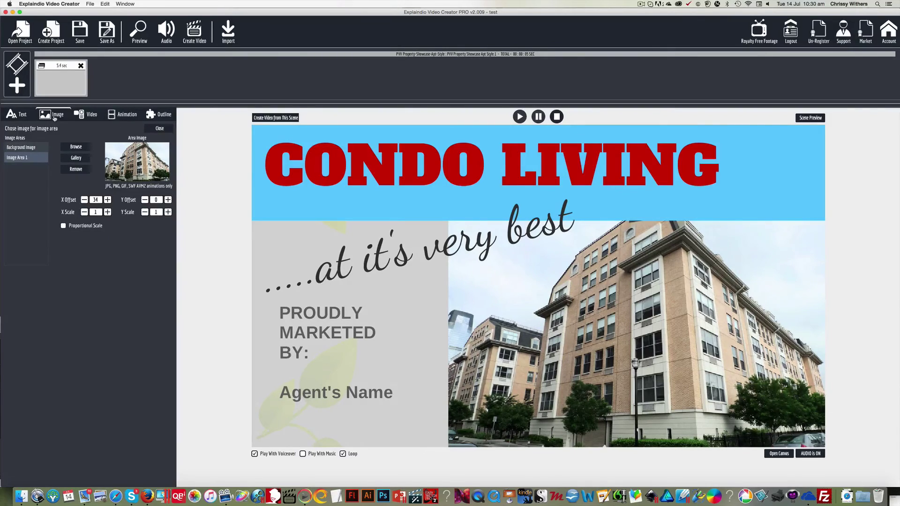
Replace Image Area 1's photo with the smiling business agents and set Y scale to 1.02
left_click(76, 147)
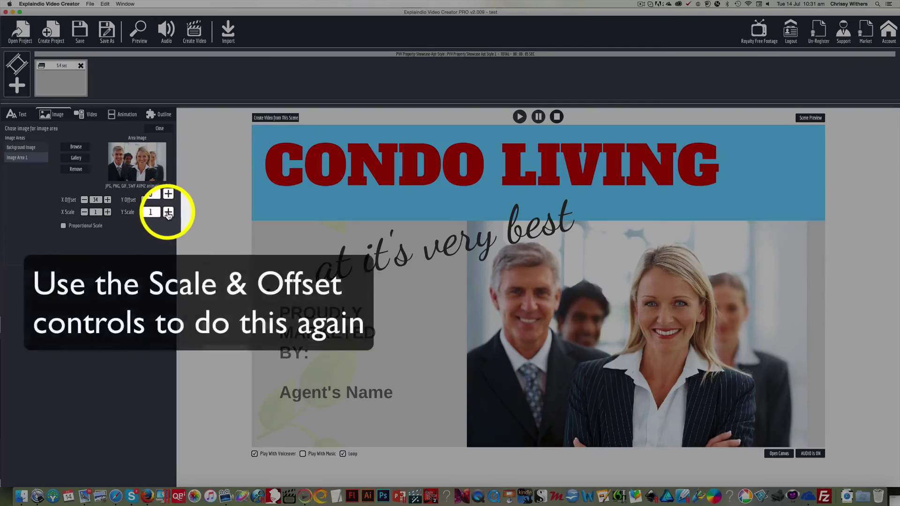
left_click(168, 212)
left_click(169, 212)
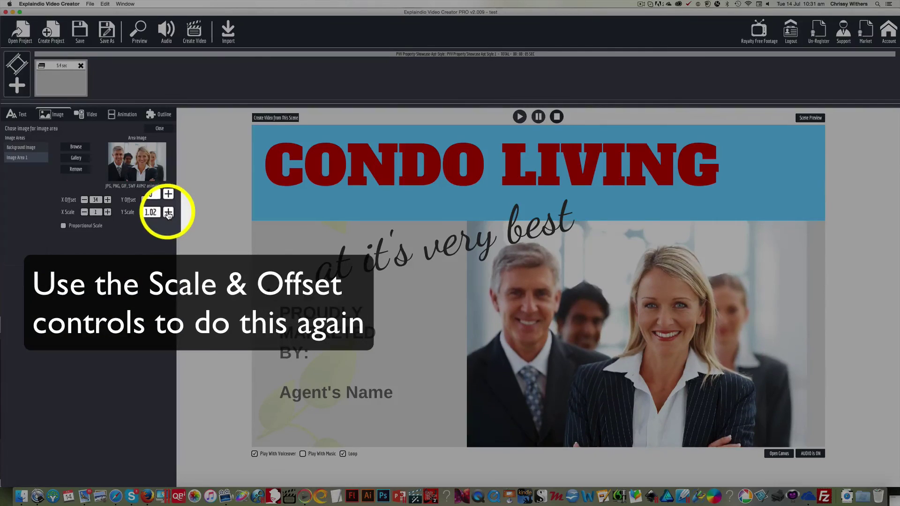